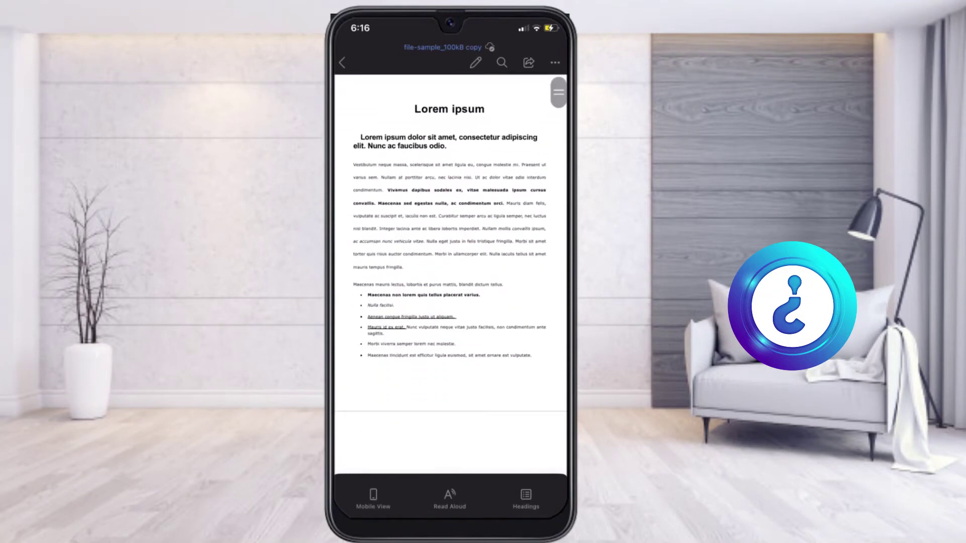
pyautogui.scroll(-5, 499, 195)
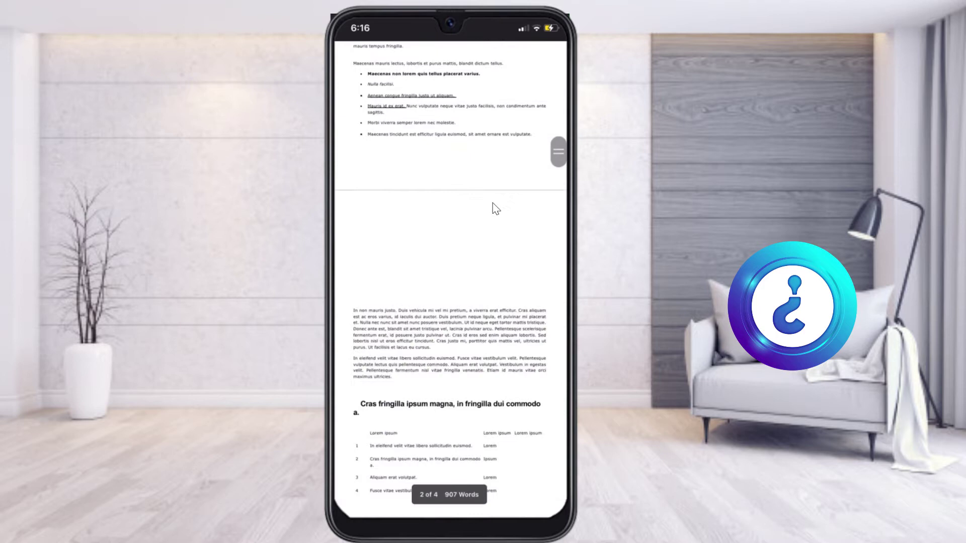
pyautogui.scroll(-5, 493, 202)
pyautogui.scroll(8, 493, 203)
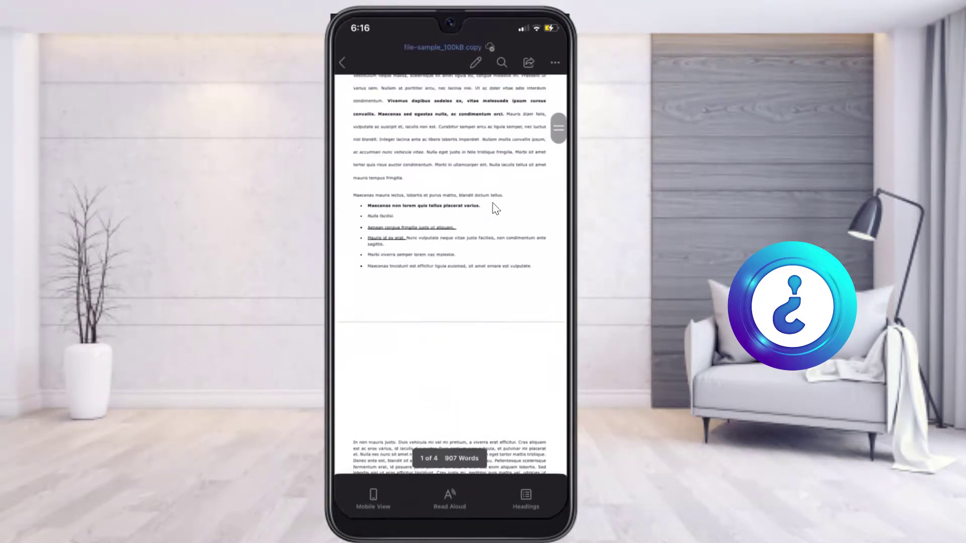
pyautogui.scroll(5, 495, 208)
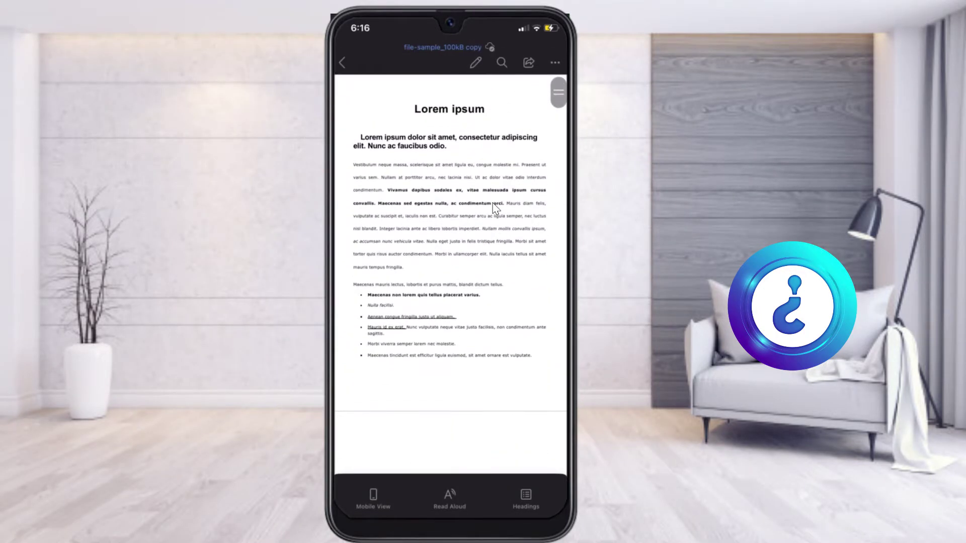
# Step: Enter edit mode and show the Home formatting panel below the page
pyautogui.click(477, 65)
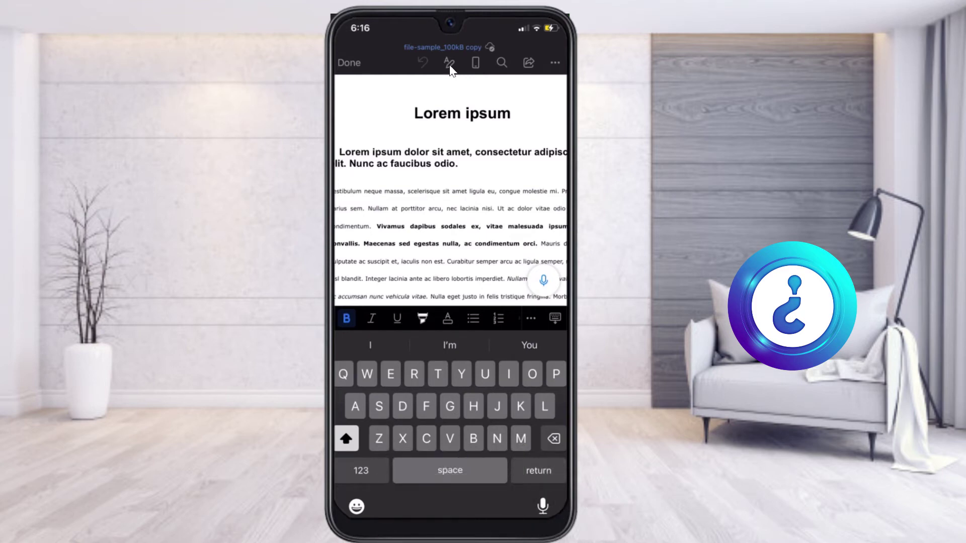
pyautogui.click(450, 63)
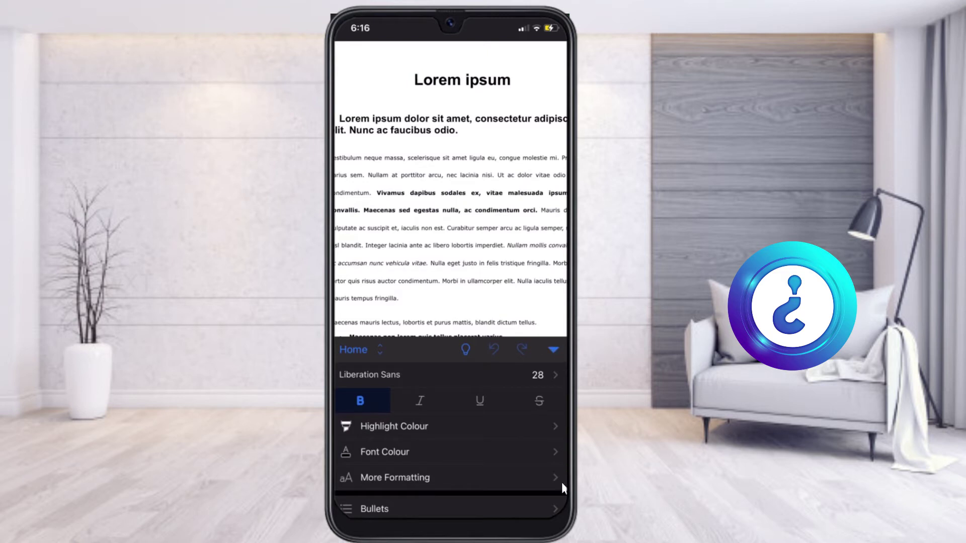
# Step: Bring up the command category menu from the Home label
pyautogui.click(361, 350)
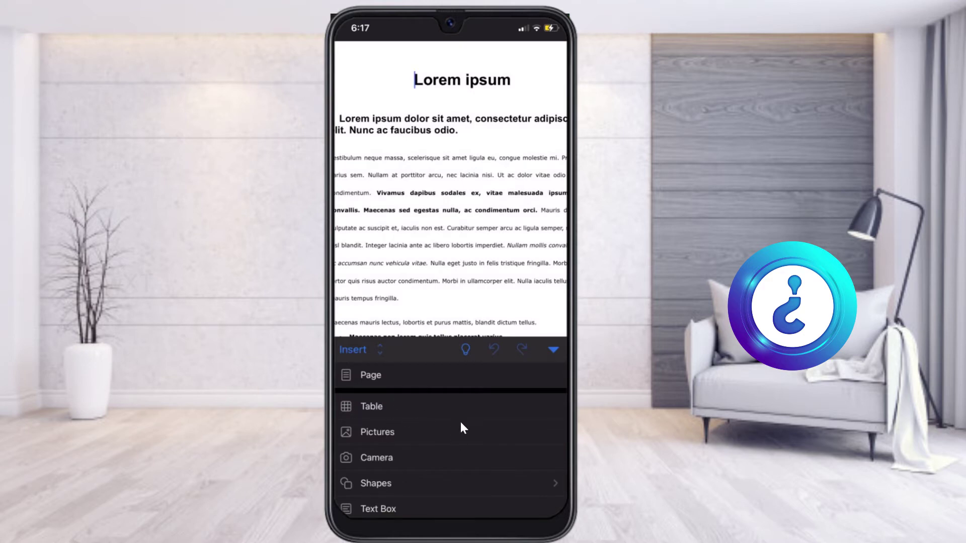
pyautogui.scroll(-3, 460, 421)
pyautogui.scroll(-2, 460, 422)
pyautogui.scroll(-2, 460, 422)
pyautogui.scroll(-2, 460, 422)
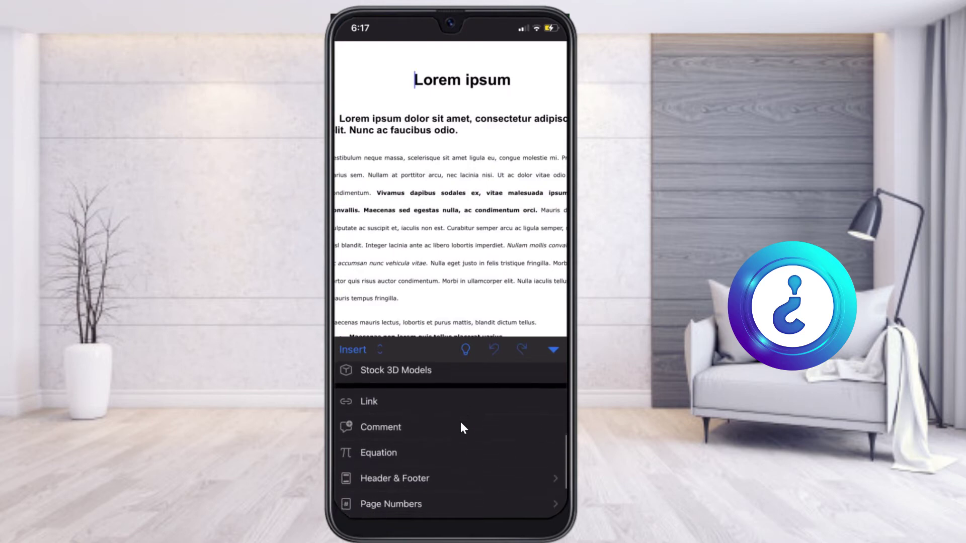
pyautogui.scroll(-1, 461, 422)
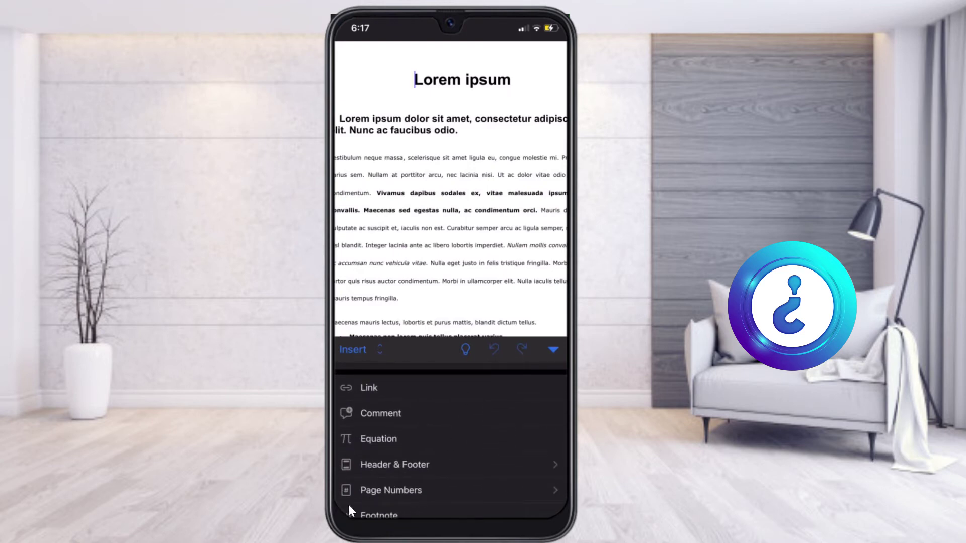
# Step: Show the Page Numbers top and bottom placement options
pyautogui.click(415, 496)
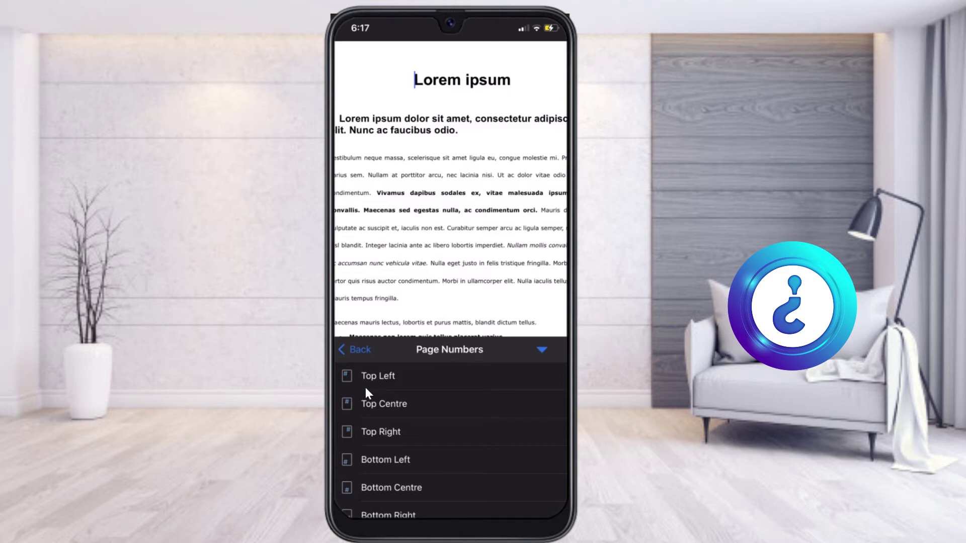
# Step: Insert Bottom Centre page numbers and return to the footer's Insert options
pyautogui.click(365, 386)
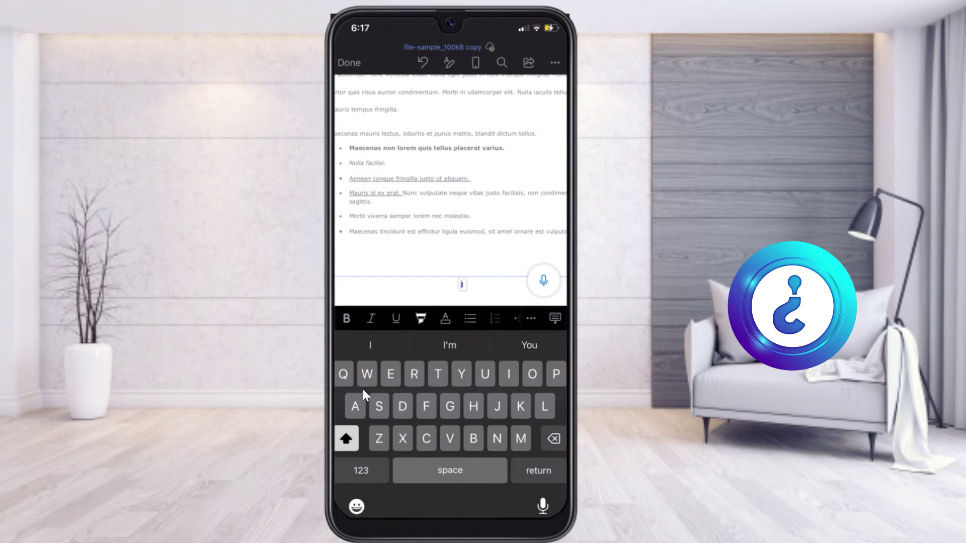
pyautogui.click(462, 289)
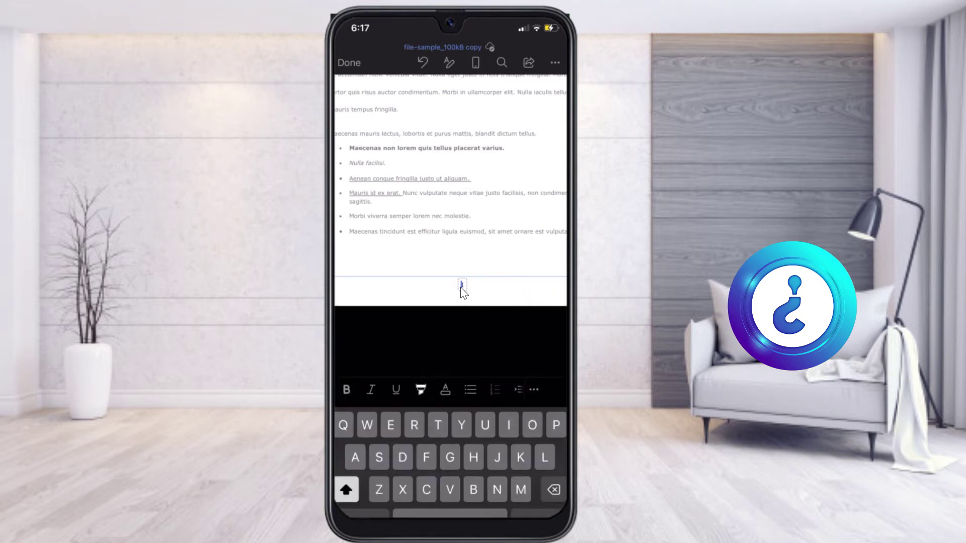
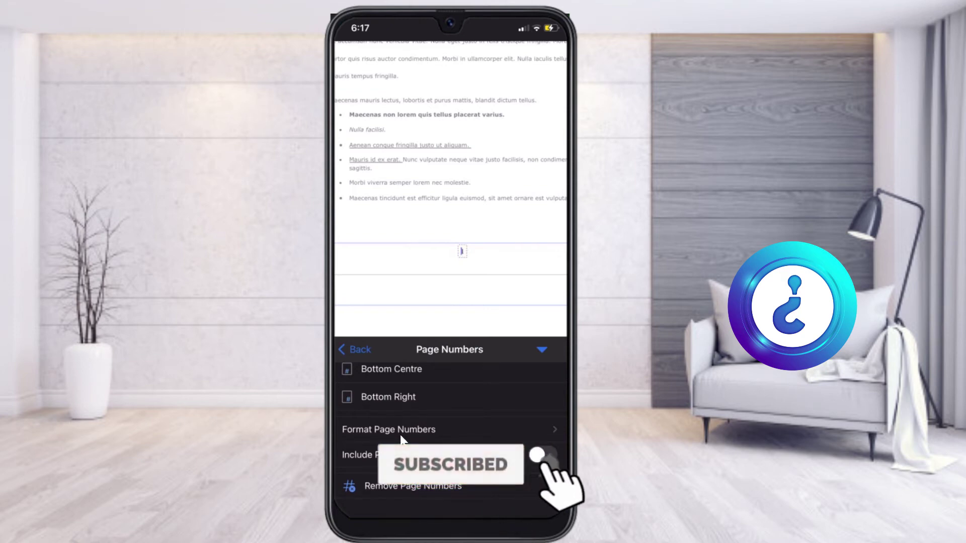
# Step: Show the Format Page Numbers list for the footer's page number 1
pyautogui.click(400, 430)
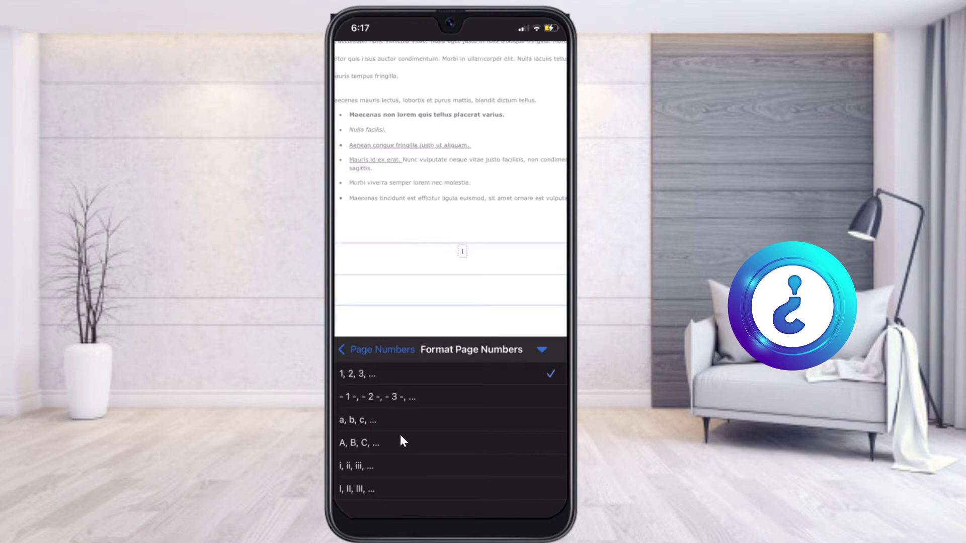
# Step: Switch the footer page number from 1, 2, 3 to another numbering format
pyautogui.click(400, 441)
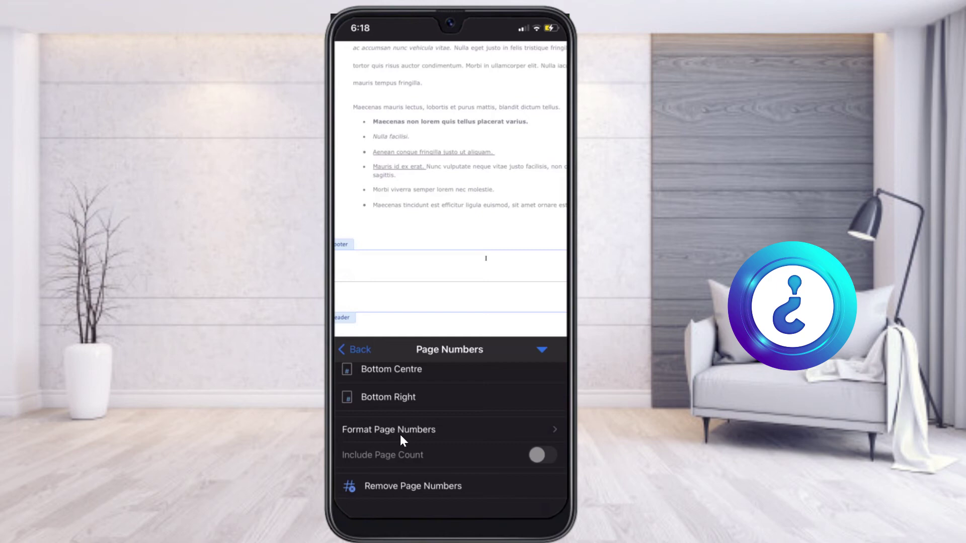
# Step: Delete the page number so the document's footer is left empty
pyautogui.click(381, 483)
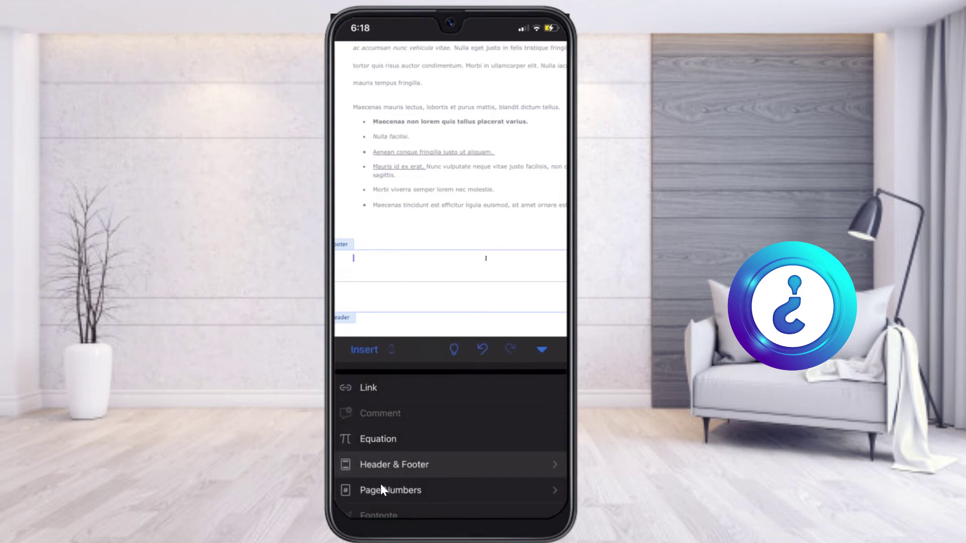